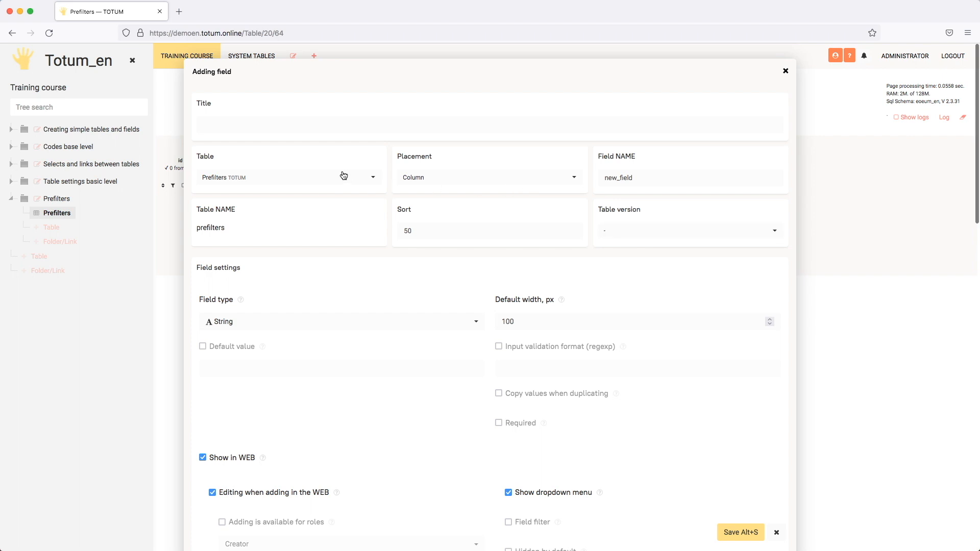
# Title the new field Prefilter 1, set its placement to Prefilter and save it
pyautogui.click(297, 125)
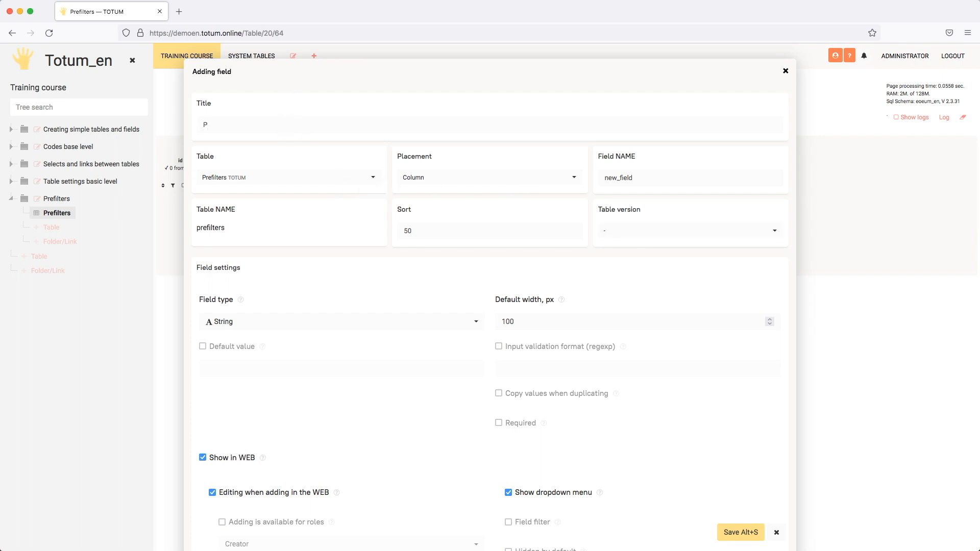
pyautogui.write('Prefilter 1')
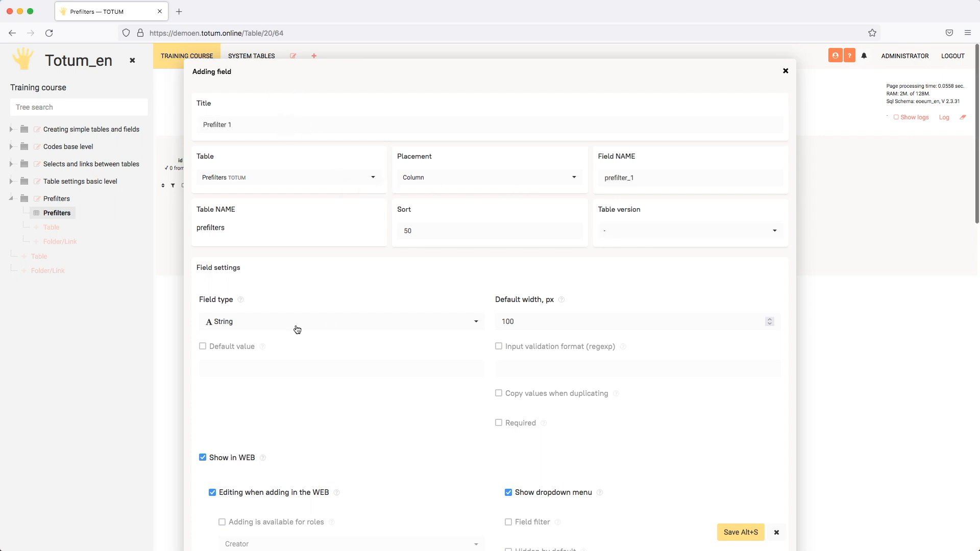
pyautogui.click(483, 180)
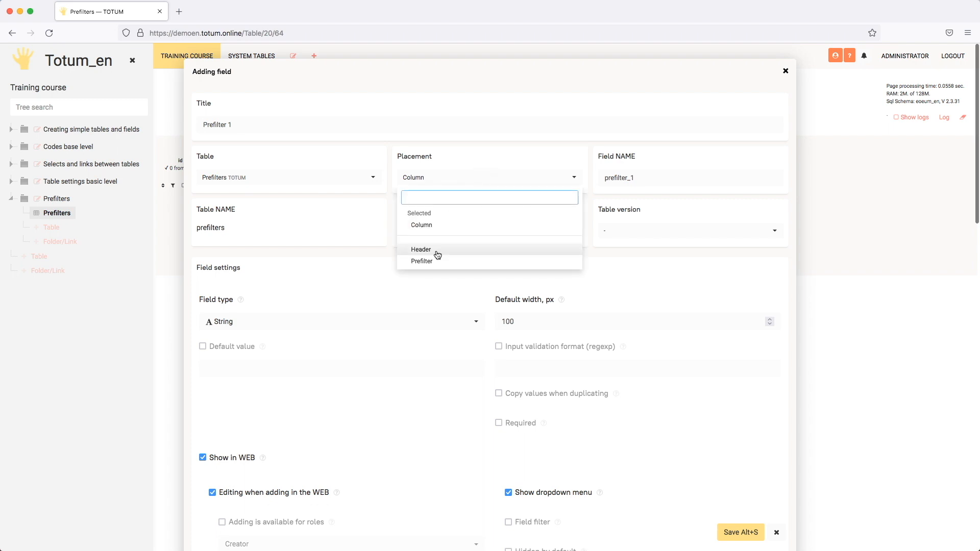
pyautogui.click(424, 261)
pyautogui.click(740, 532)
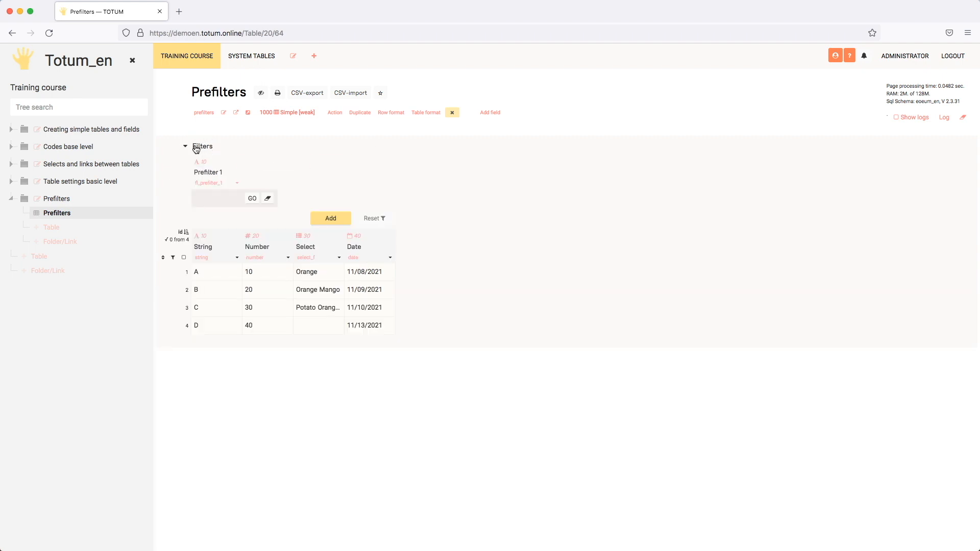
# Enter A in Prefilter 1 and apply the filter to the table
pyautogui.click(219, 202)
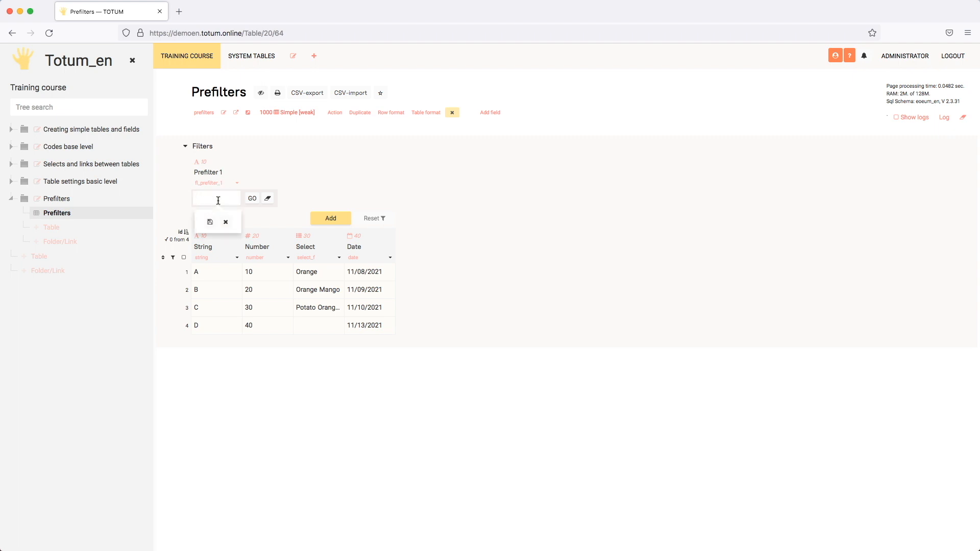
pyautogui.write('A')
pyautogui.click(210, 222)
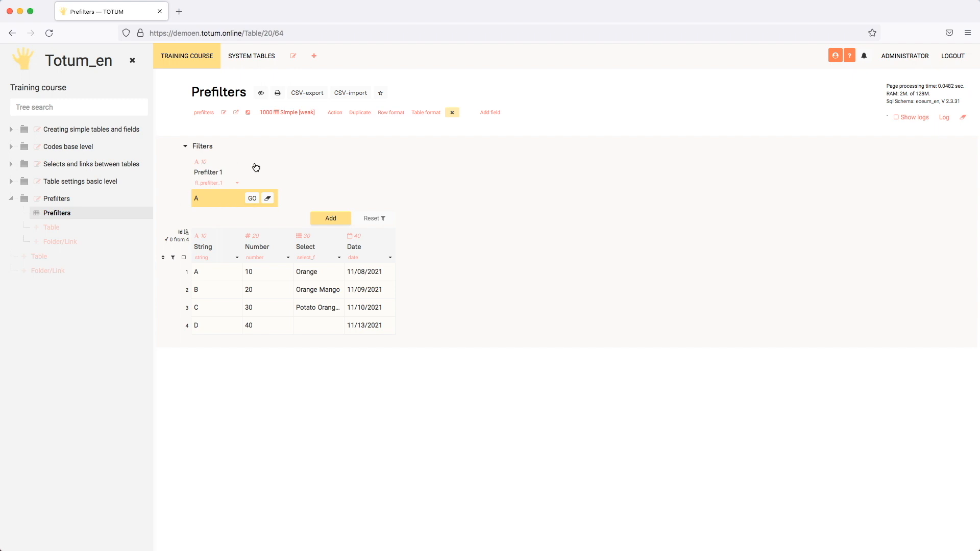
pyautogui.click(253, 199)
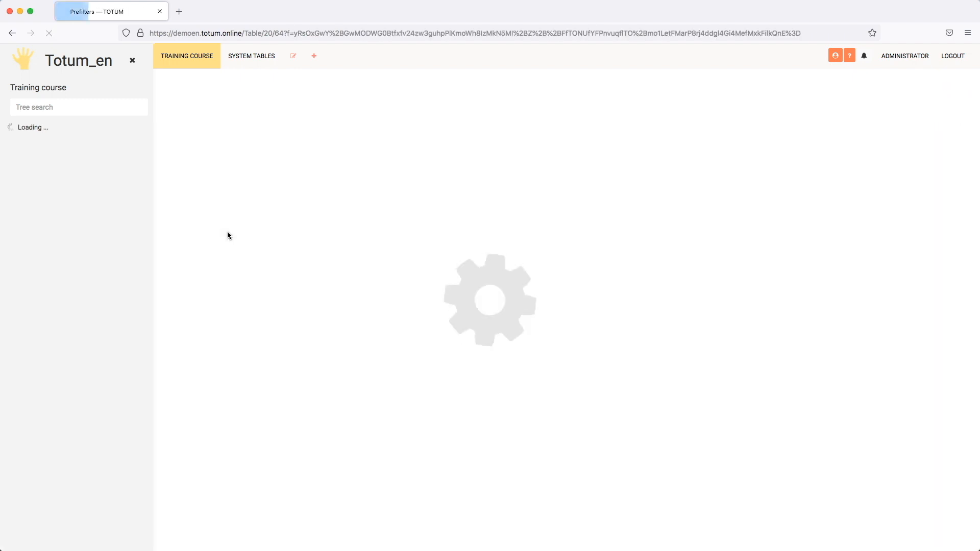
# Examine the encoded filter parameter in the page's URL
pyautogui.click(266, 32)
pyautogui.moveTo(297, 33); pyautogui.dragTo(819, 32)
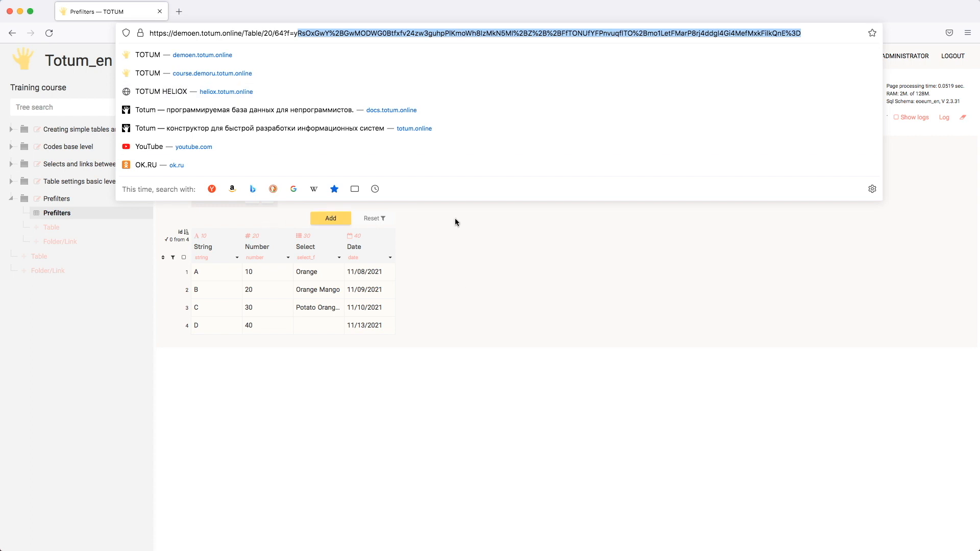
pyautogui.click(526, 259)
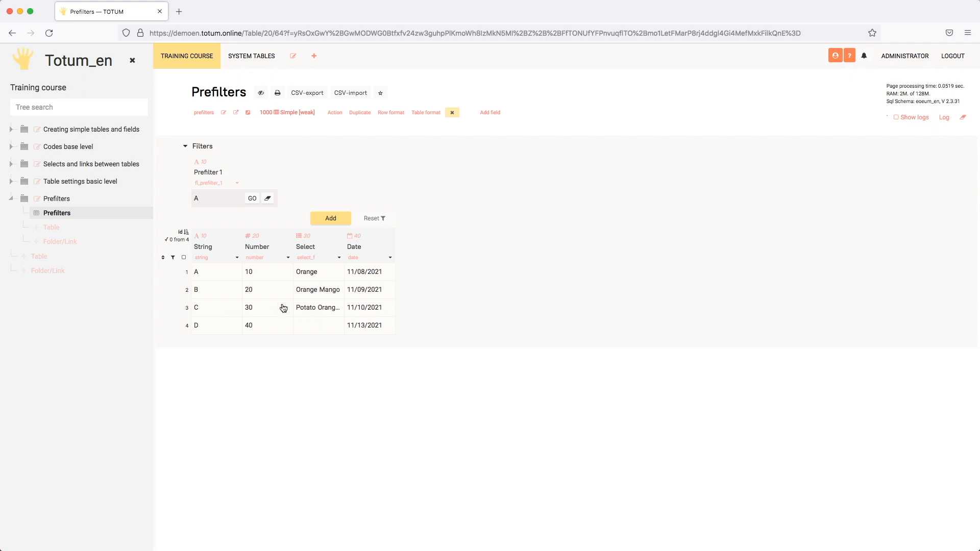
# Link Prefilter 1 to the String column by setting its Field Name in the rows part to string, and save
pyautogui.click(203, 258)
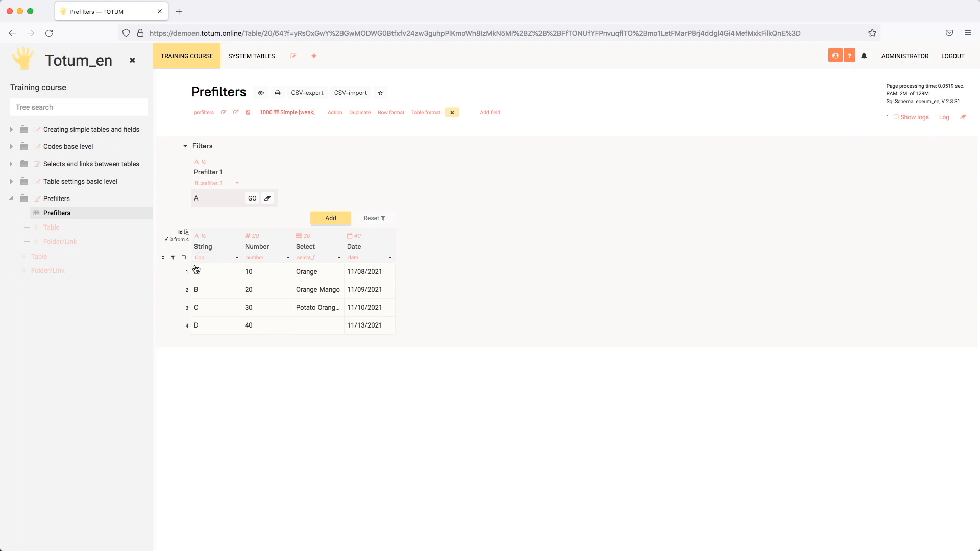
pyautogui.click(236, 183)
pyautogui.scroll(-4, 235, 209)
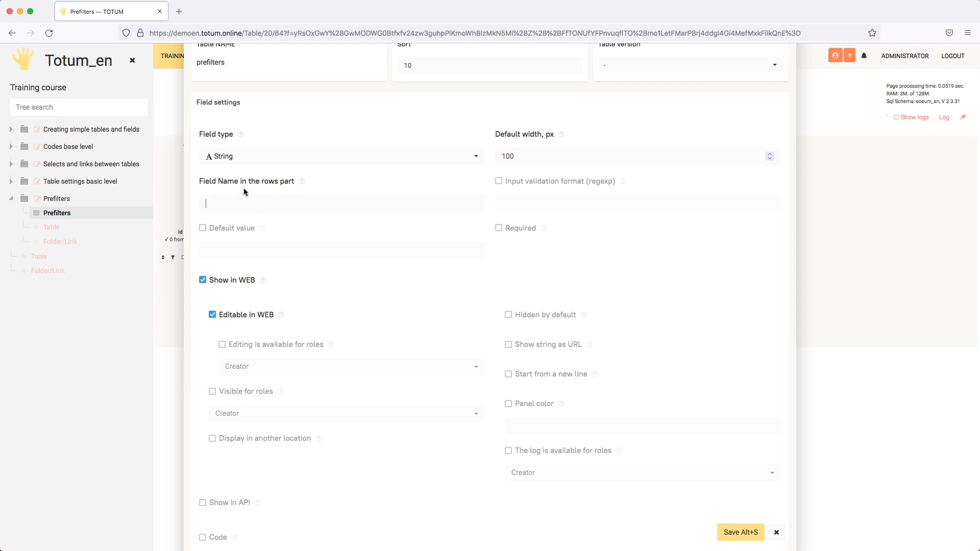
pyautogui.click(249, 202)
pyautogui.write('string')
pyautogui.click(725, 532)
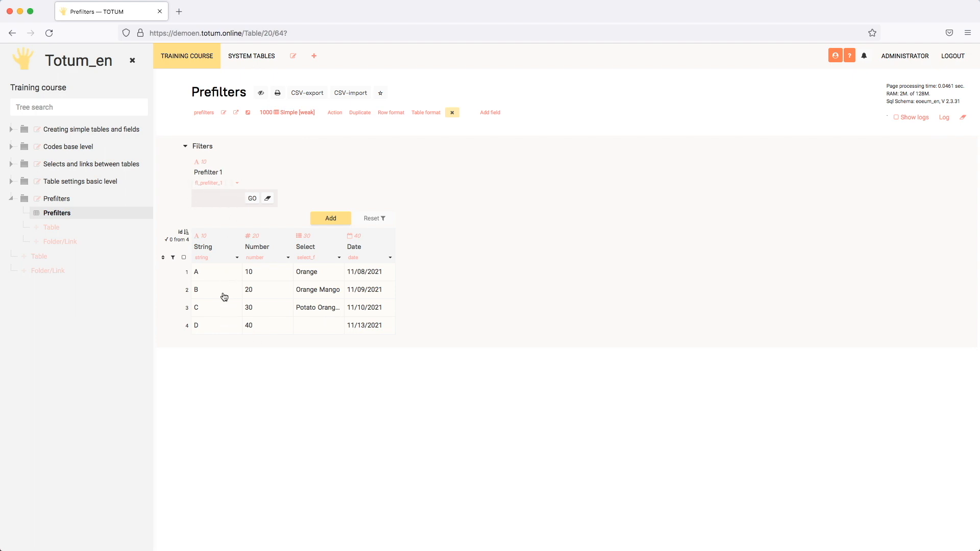
# Change the String value of row 4 to A
pyautogui.doubleClick(213, 325)
pyautogui.write('A')
pyautogui.click(210, 349)
# Filter the table rows with Prefilter 1 set to A
pyautogui.click(225, 202)
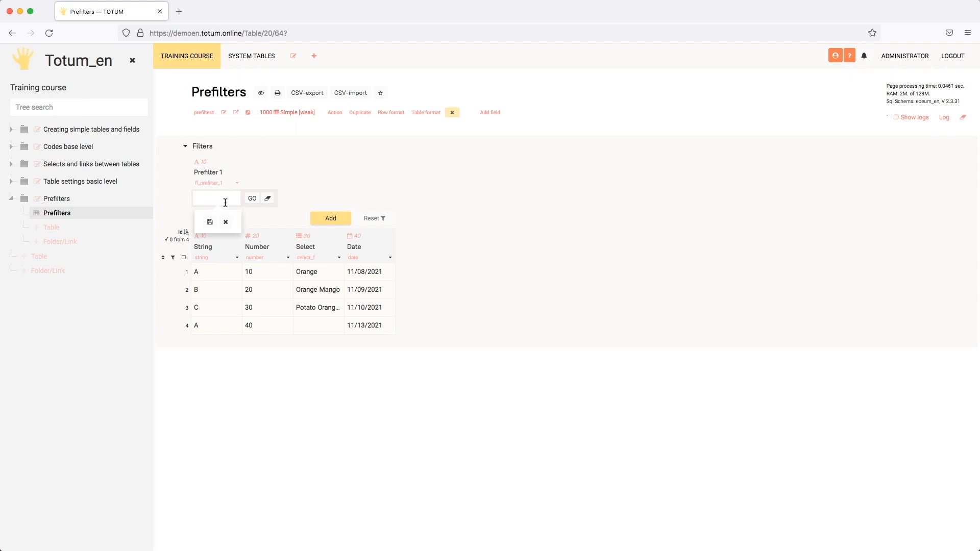
pyautogui.write('A')
pyautogui.click(210, 224)
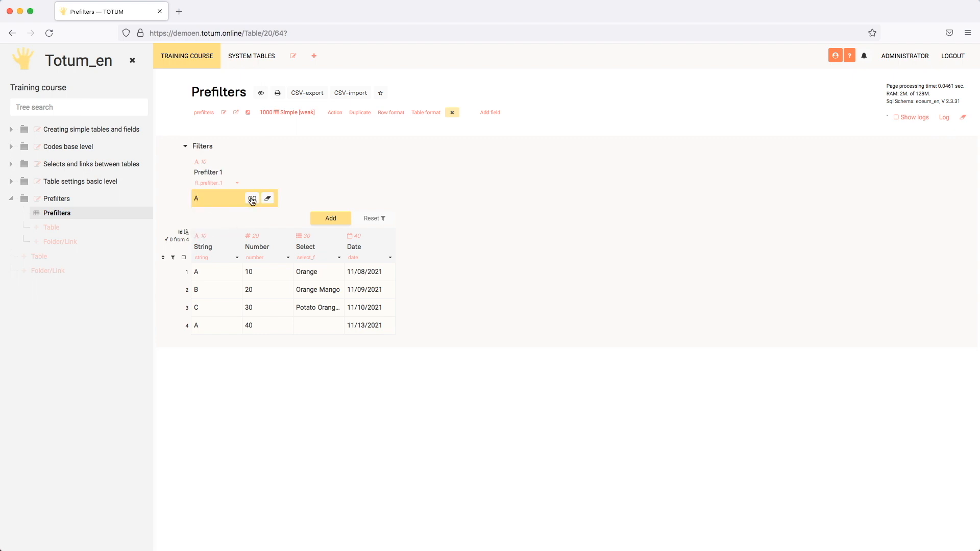
pyautogui.click(252, 199)
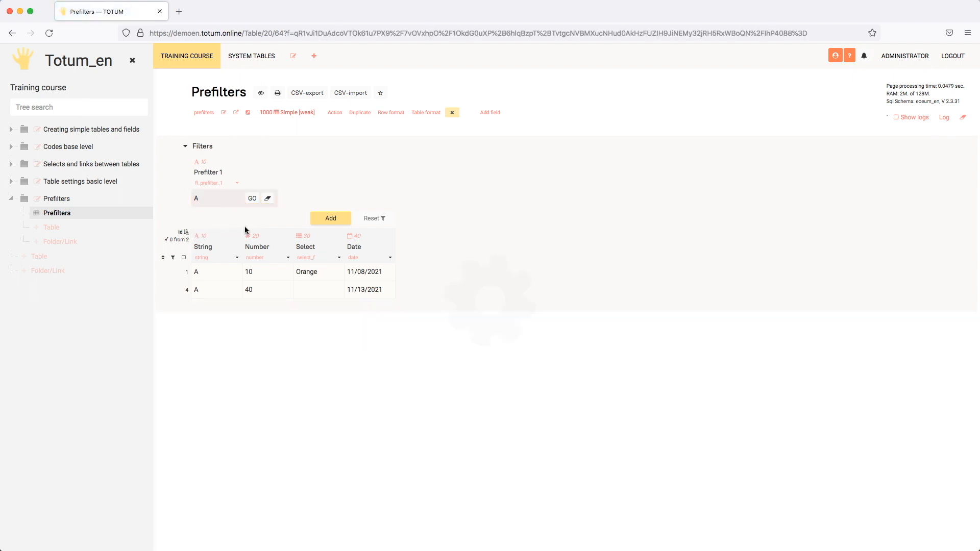
pyautogui.click(269, 200)
pyautogui.click(352, 392)
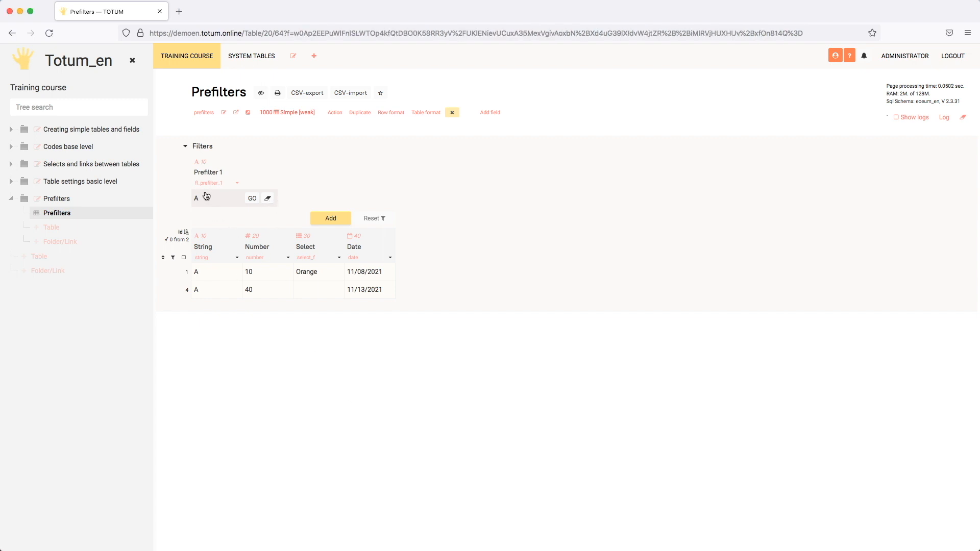
# Turn off Show in WEB for the Prefilter 1 field and save it
pyautogui.click(237, 183)
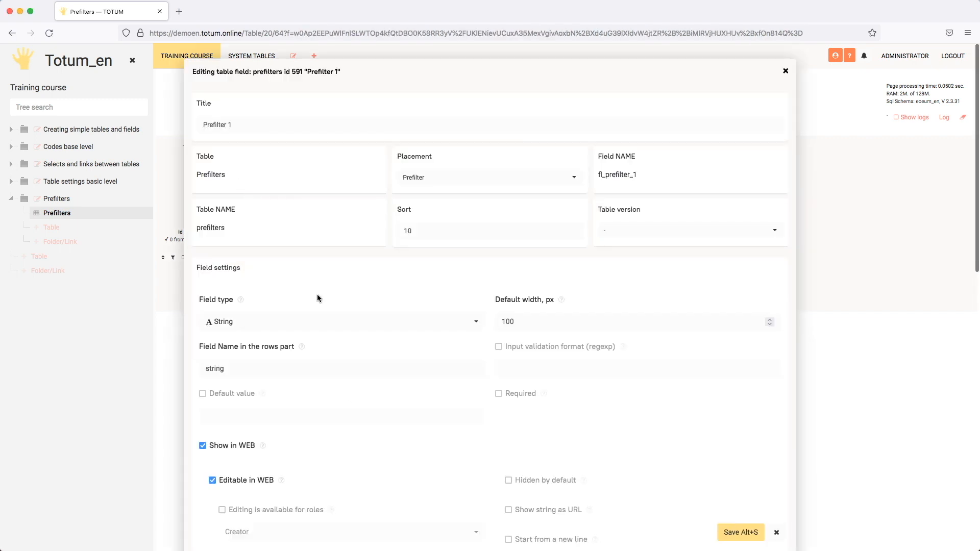
pyautogui.scroll(-3, 317, 296)
pyautogui.click(226, 294)
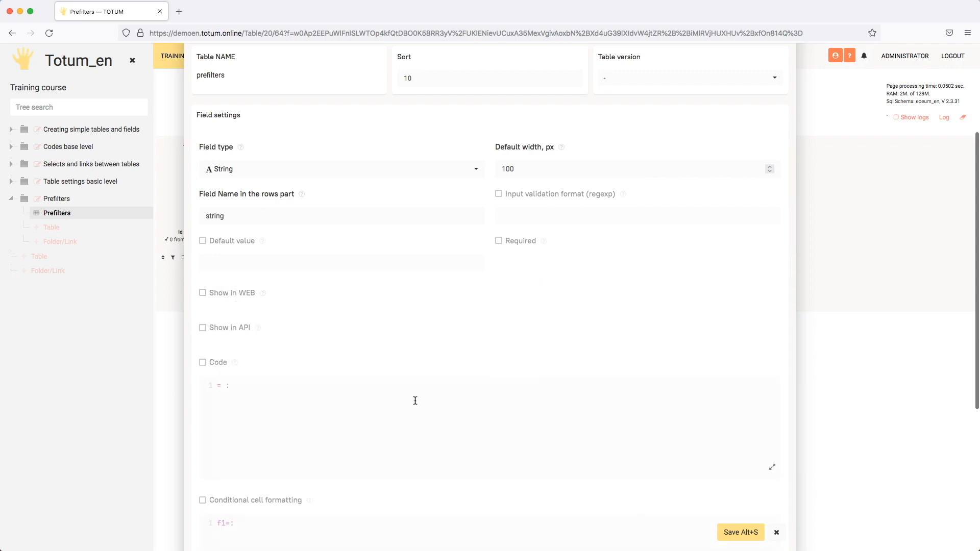
pyautogui.click(734, 532)
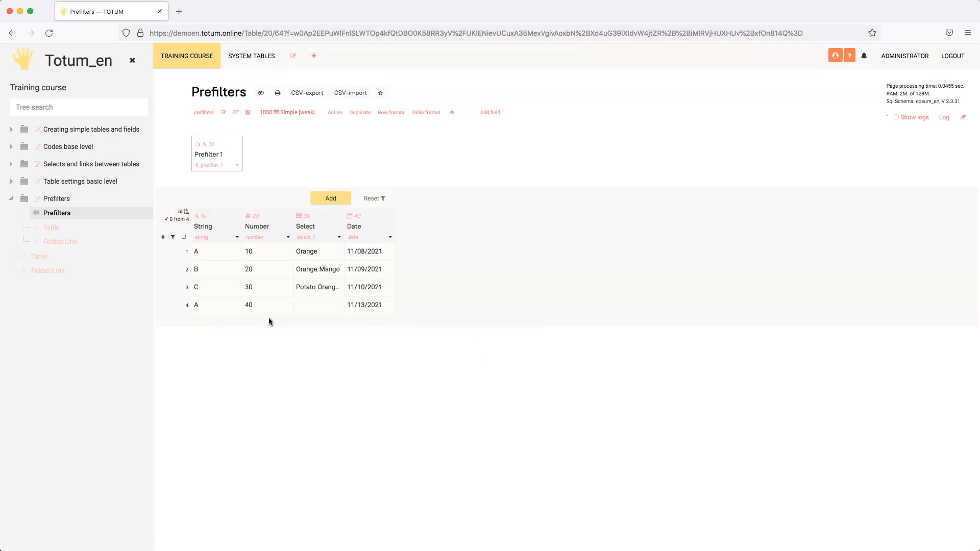
# Turn Show in WEB and Editable in WEB back on for the Prefilter 1 field and save it
pyautogui.click(237, 166)
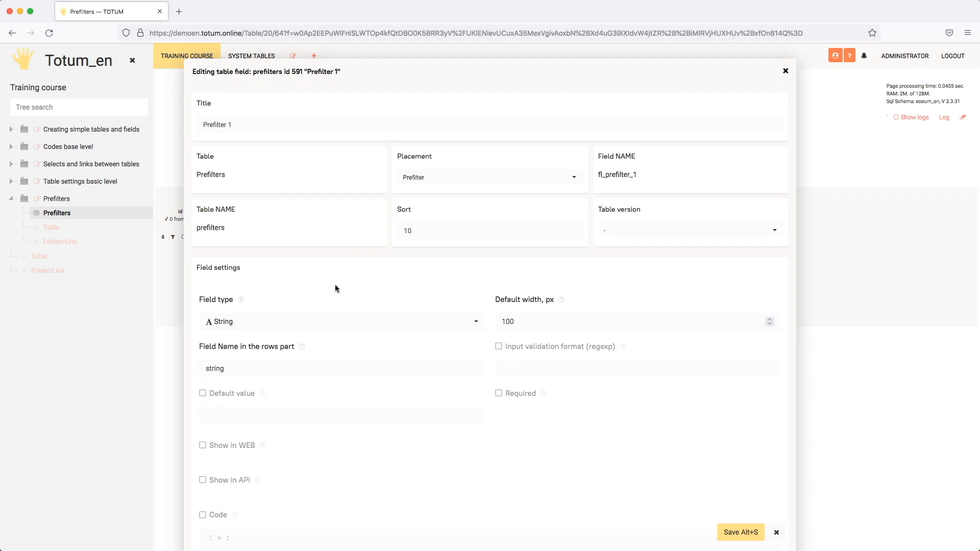
pyautogui.scroll(-1, 335, 289)
pyautogui.scroll(-4, 293, 330)
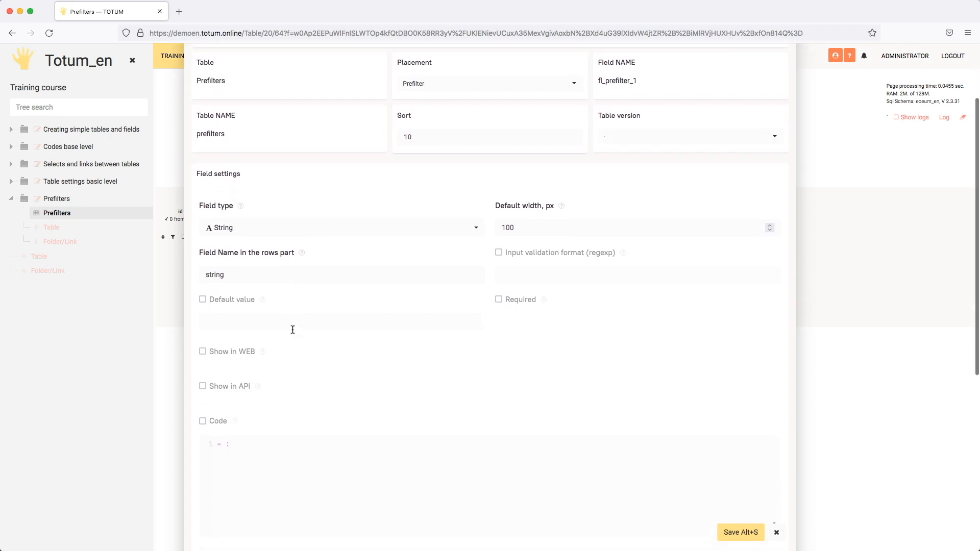
pyautogui.click(240, 329)
pyautogui.click(251, 364)
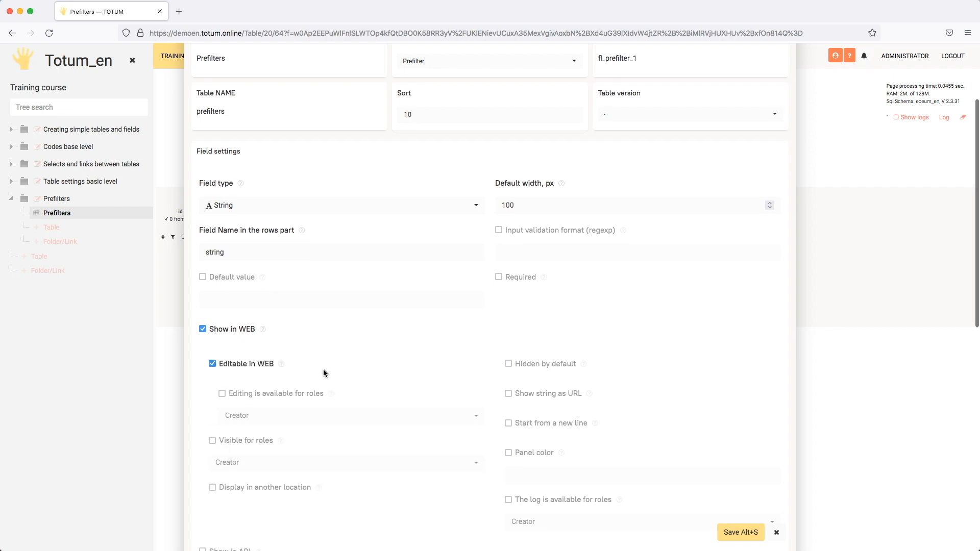
pyautogui.scroll(-5, 225, 234)
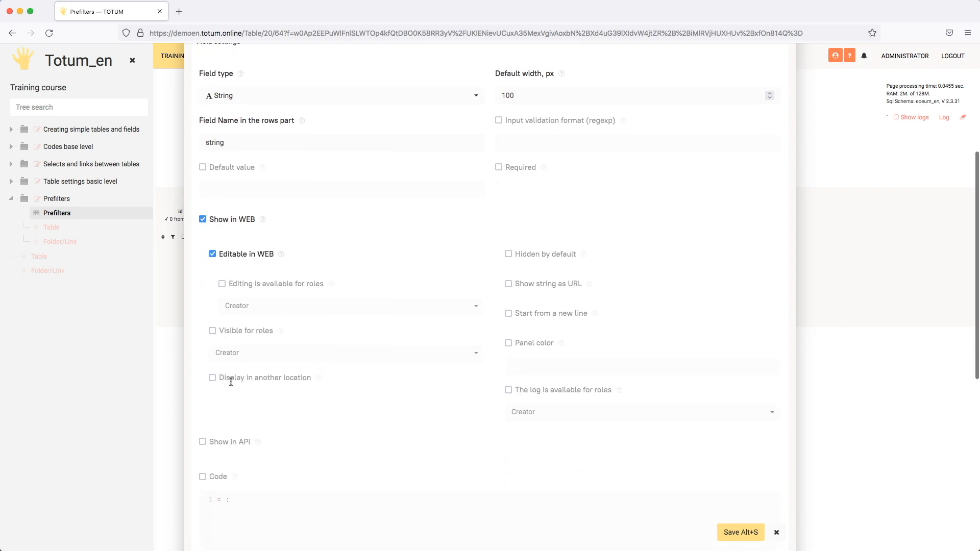
pyautogui.scroll(-1, 246, 387)
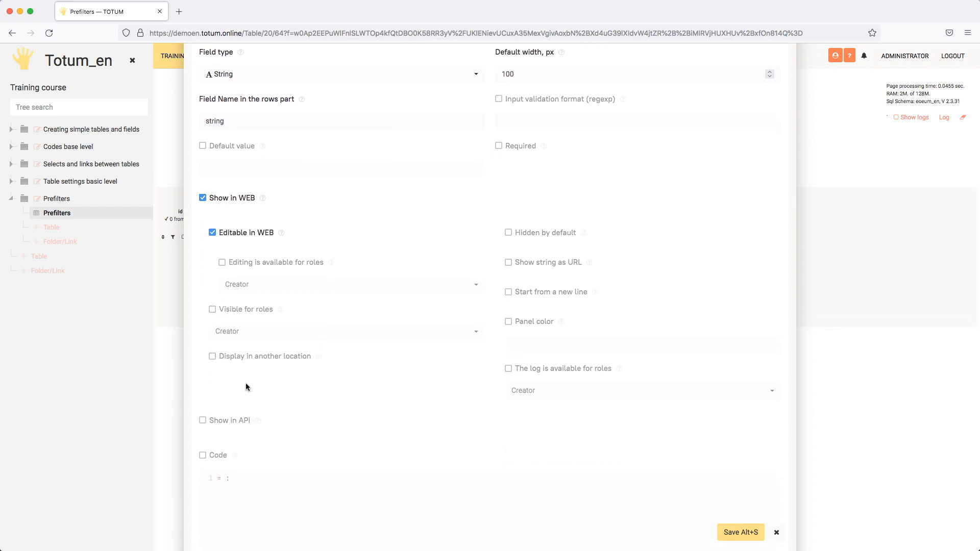
pyautogui.click(217, 310)
pyautogui.click(238, 312)
pyautogui.click(740, 532)
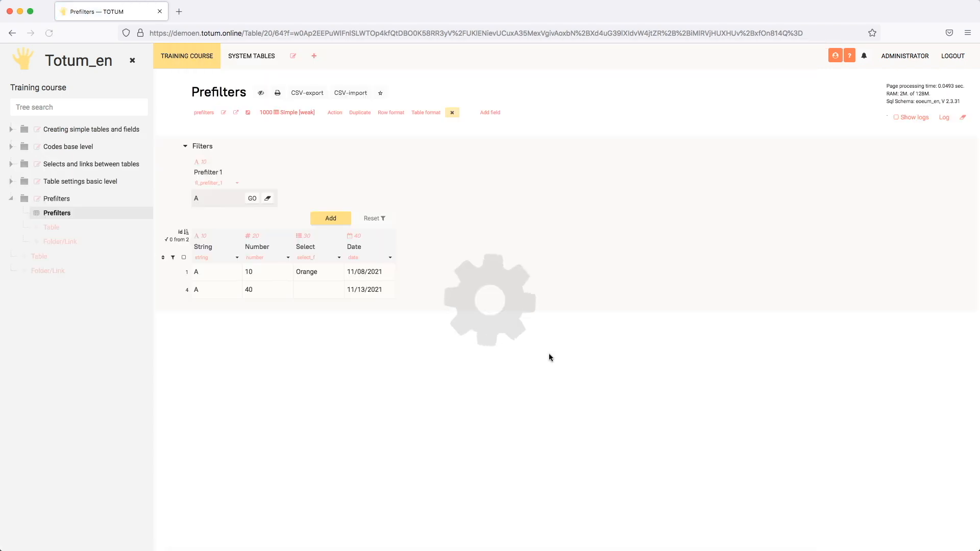
# Change the String value of row 1 to Abc and reapply the Prefilter 1 filter with A
pyautogui.doubleClick(217, 274)
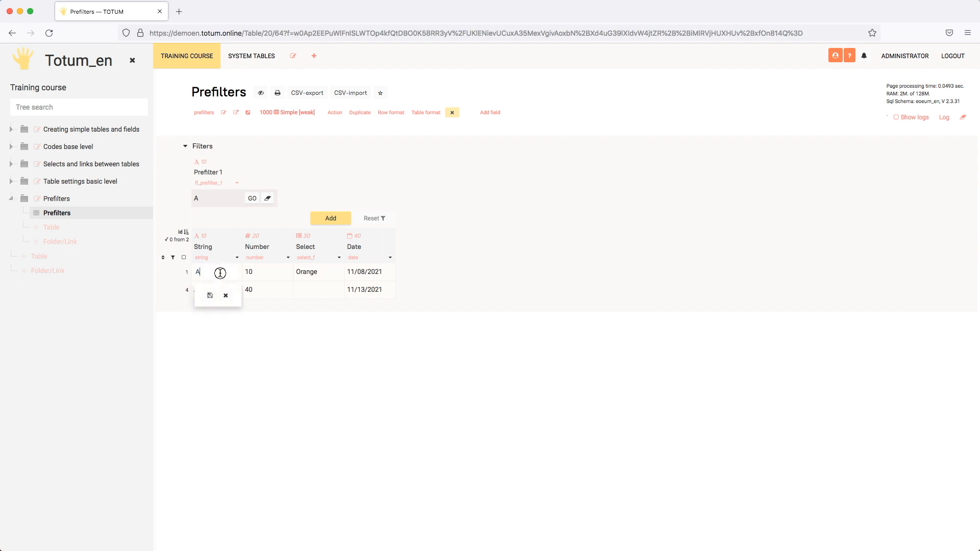
pyautogui.write('bc')
pyautogui.click(209, 296)
pyautogui.click(254, 200)
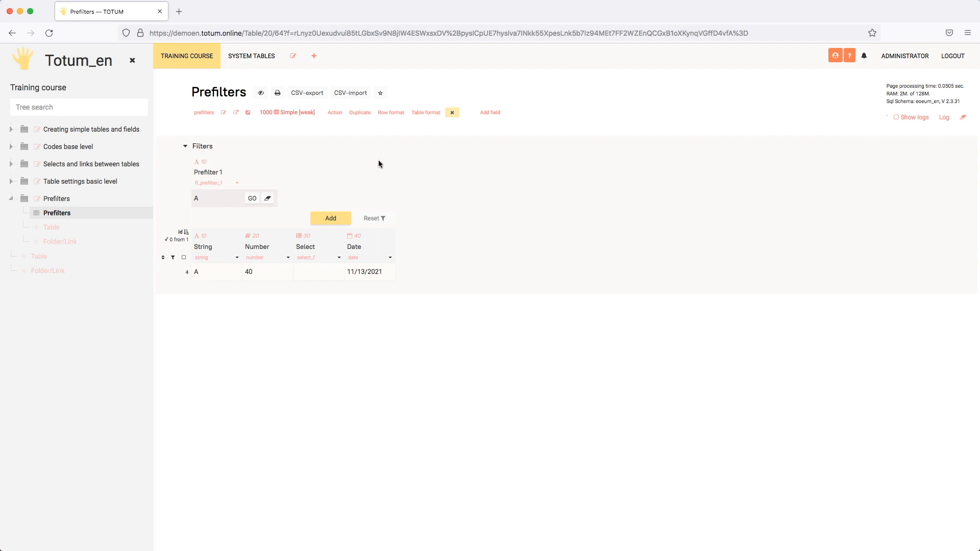
# Clear the Prefilter 1 filter and set the String value of row 1 back to A
pyautogui.click(267, 198)
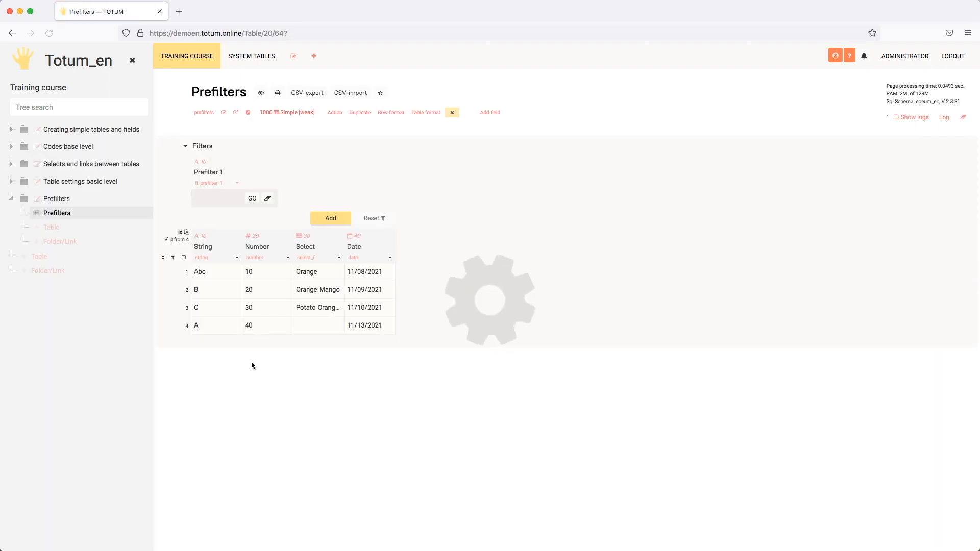
pyautogui.doubleClick(219, 273)
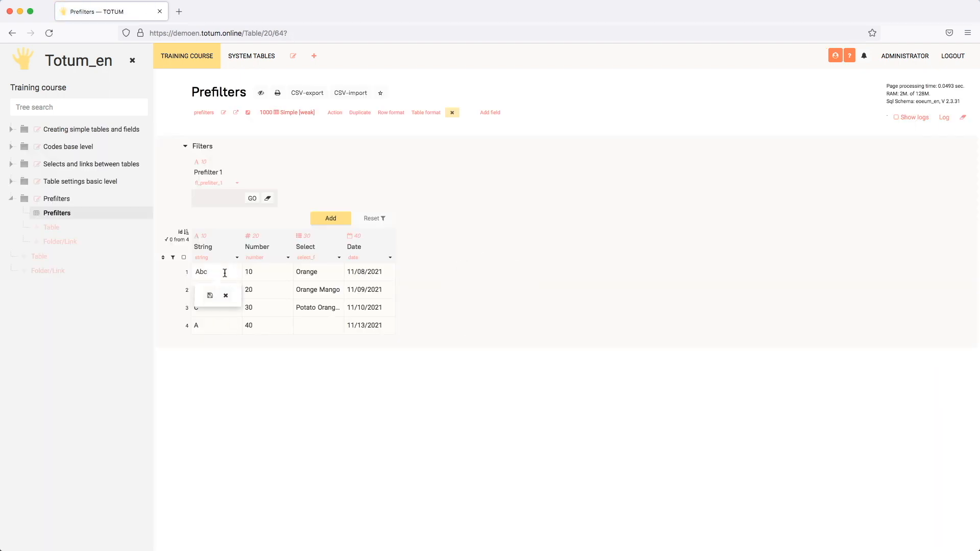
pyautogui.press('Return')
# Insert a Number field titled Prefilter 2 after Prefilter 1 and save it
pyautogui.click(238, 183)
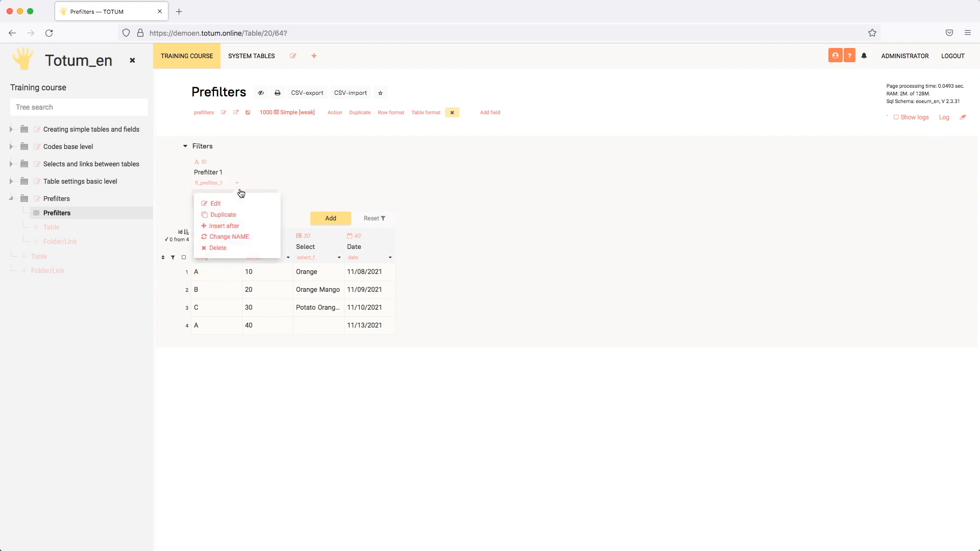
pyautogui.click(217, 228)
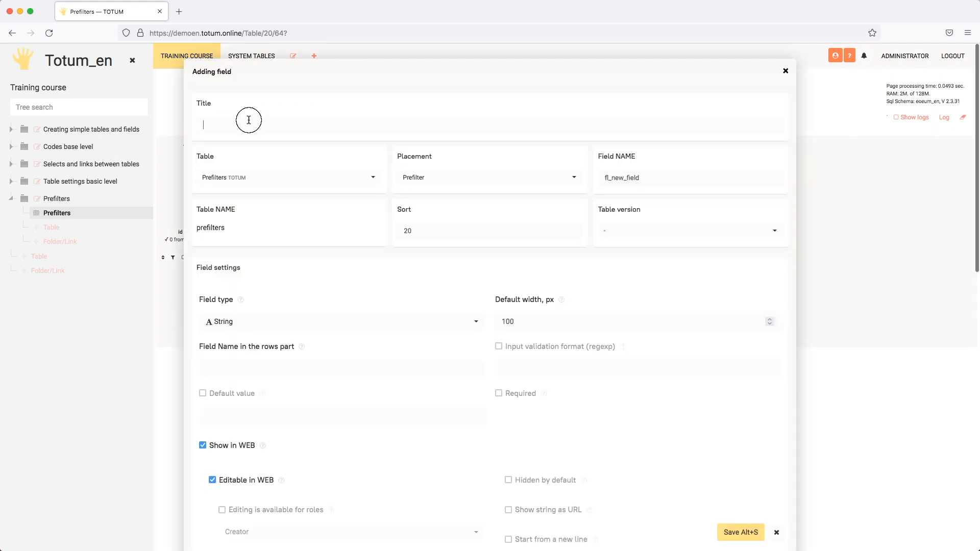
pyautogui.write('Prefilter 2')
pyautogui.click(275, 326)
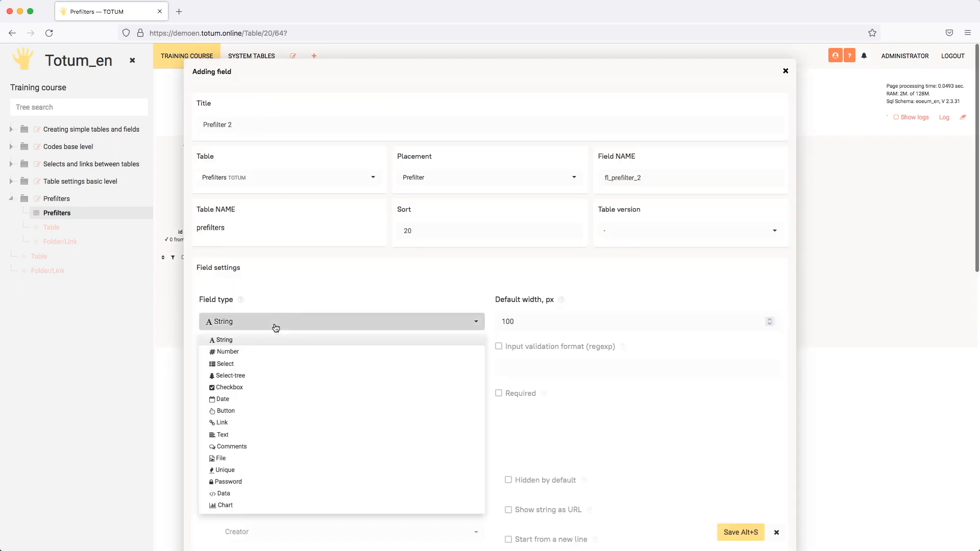
pyautogui.click(255, 352)
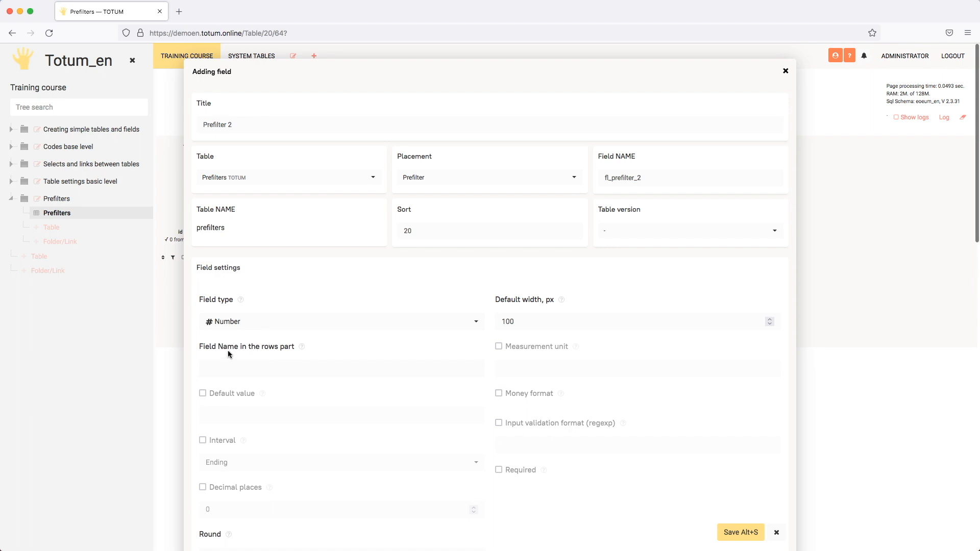
pyautogui.click(732, 536)
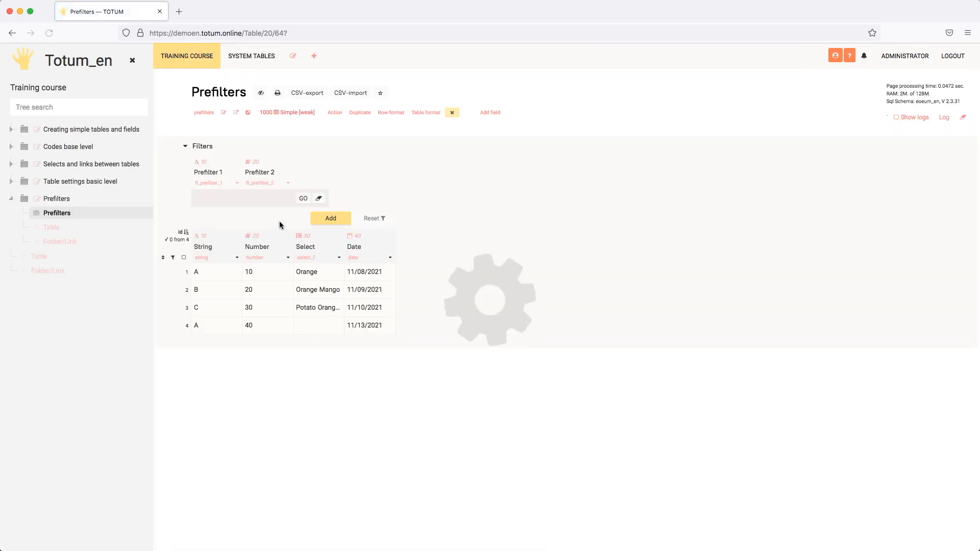
# Link the Prefilter 2 field to the number column through its Field Name in the rows part and save it
pyautogui.click(255, 258)
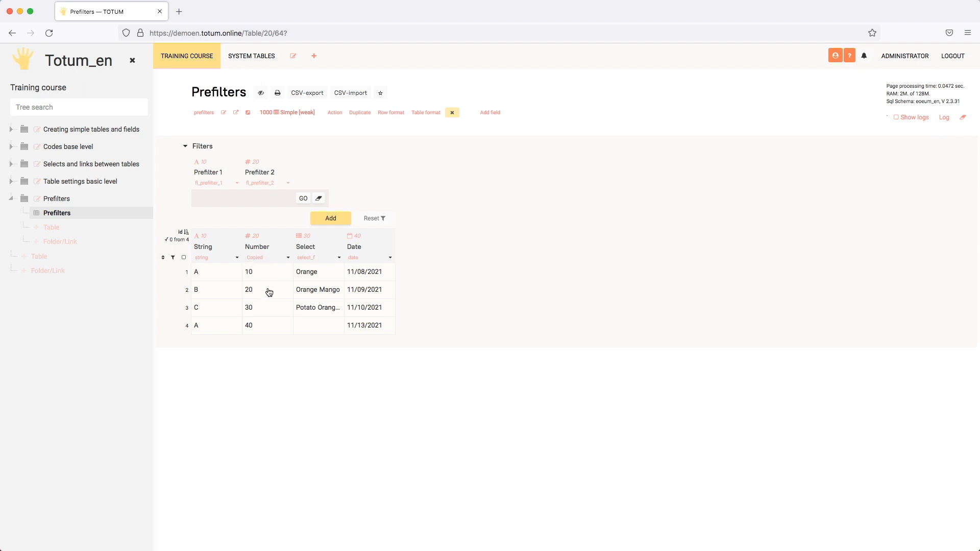
pyautogui.click(289, 184)
pyautogui.scroll(-3, 307, 283)
pyautogui.click(240, 283)
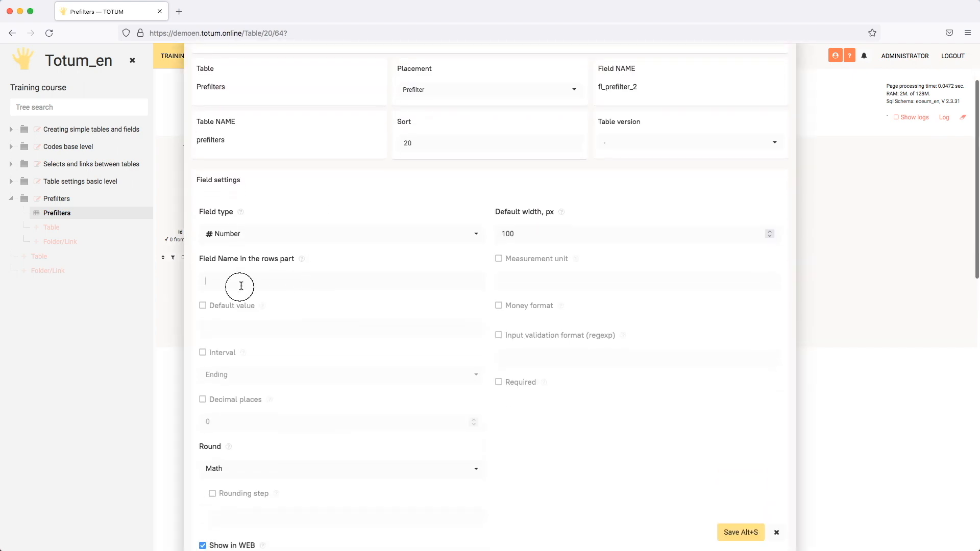
pyautogui.write('number')
pyautogui.click(731, 531)
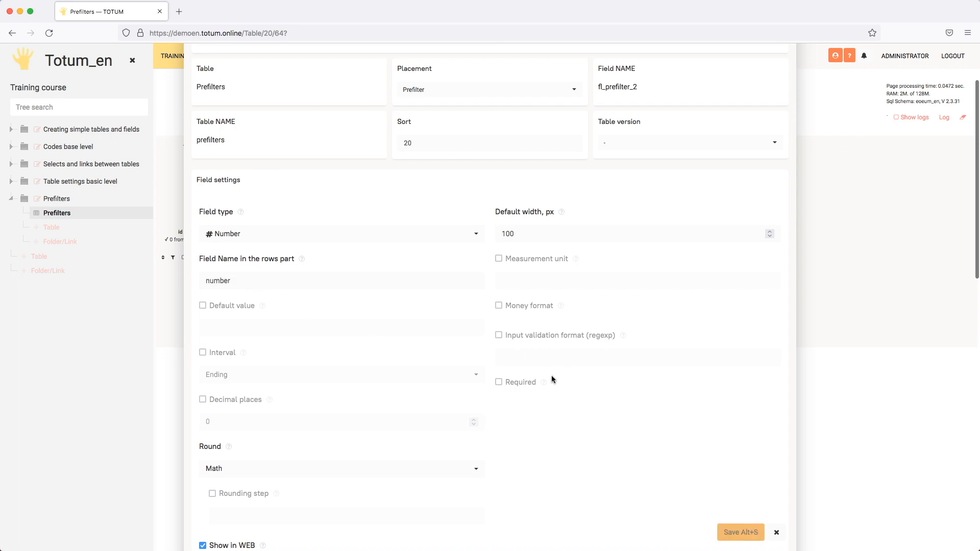
# Filter the table rows with Prefilter 1 set to A and Prefilter 2 set to 10
pyautogui.click(213, 200)
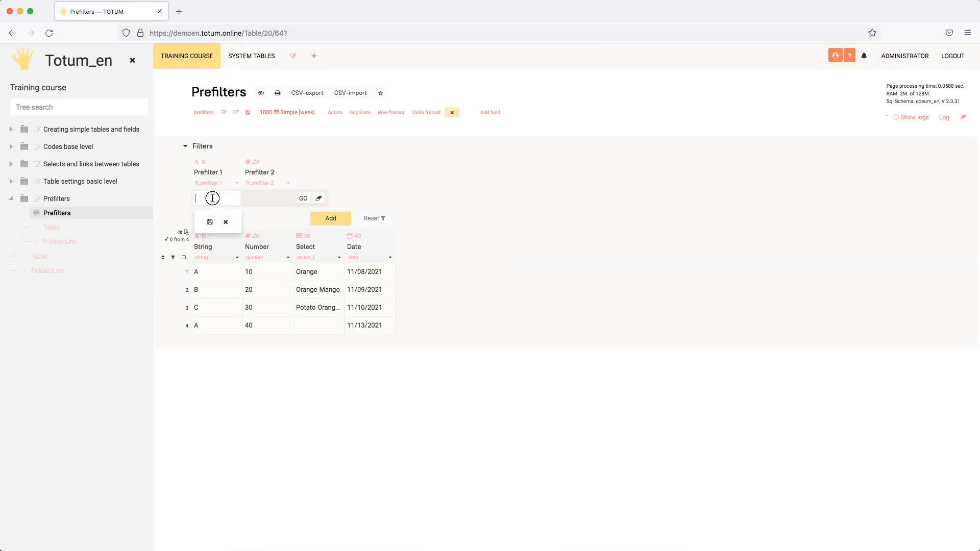
pyautogui.write('A')
pyautogui.click(210, 221)
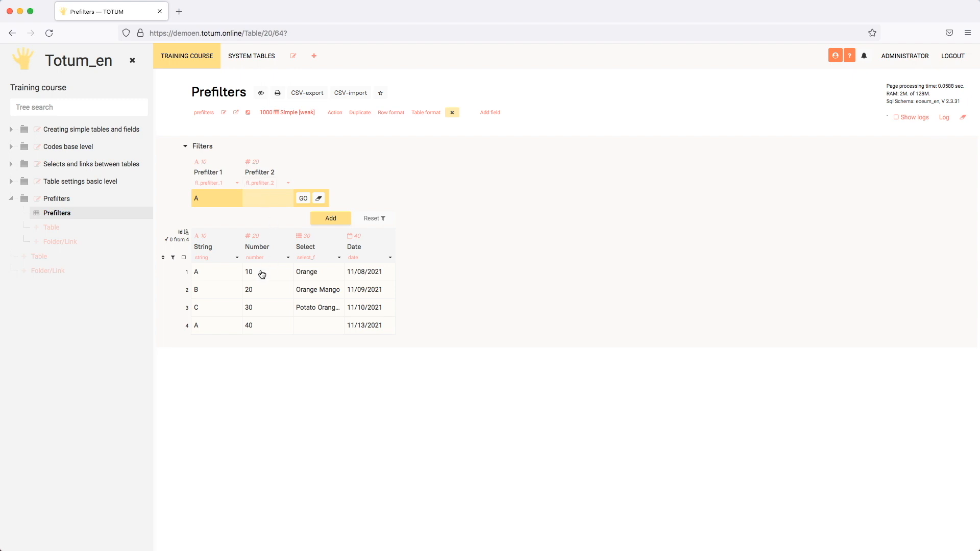
pyautogui.click(267, 198)
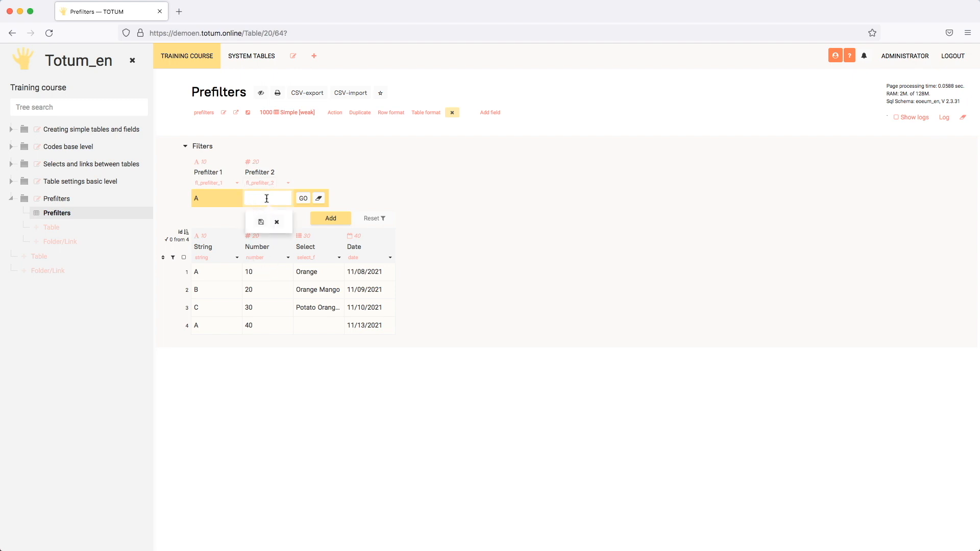
pyautogui.write('10')
pyautogui.click(261, 222)
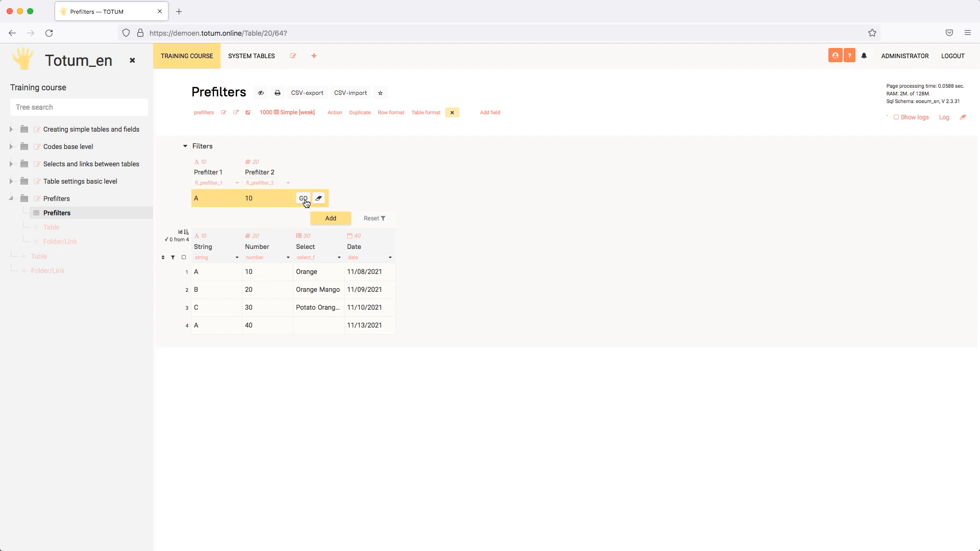
pyautogui.click(304, 200)
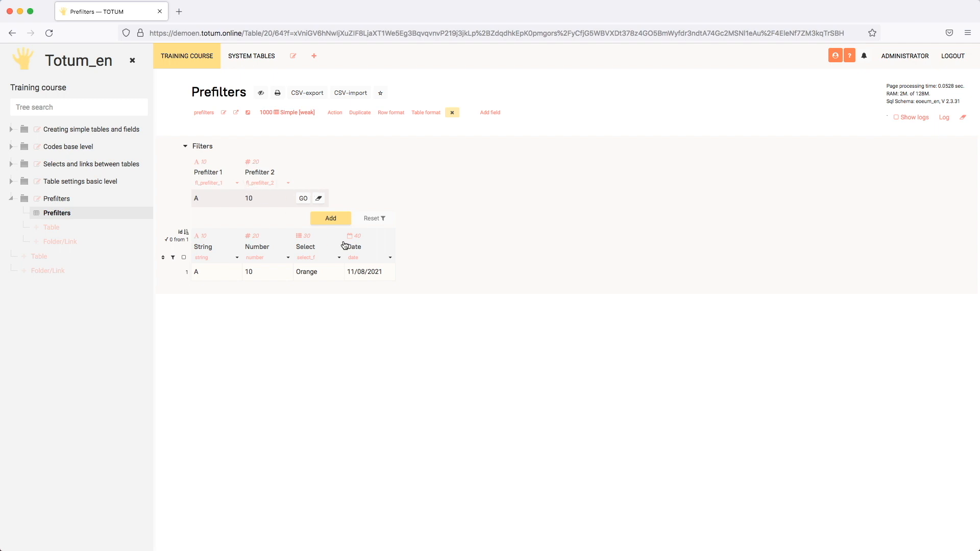
pyautogui.click(339, 257)
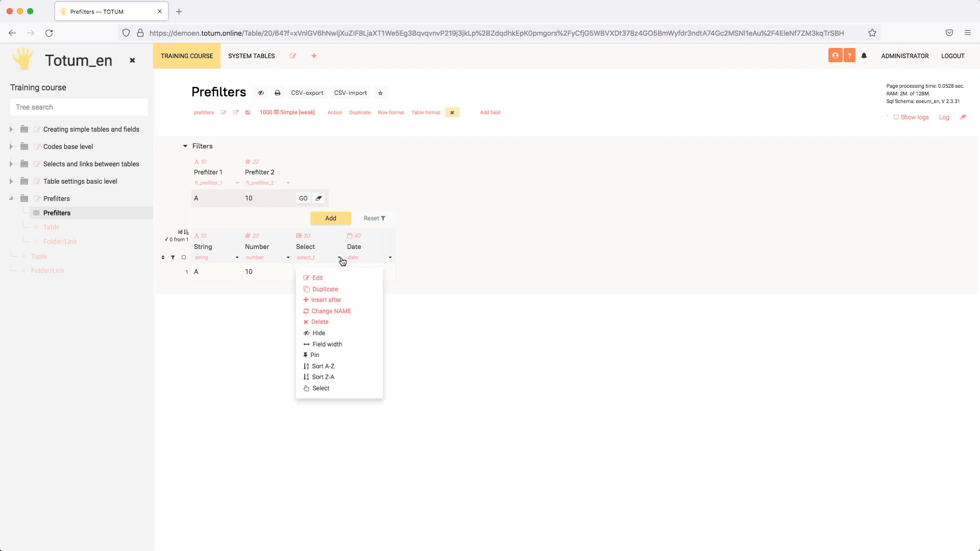
pyautogui.click(325, 289)
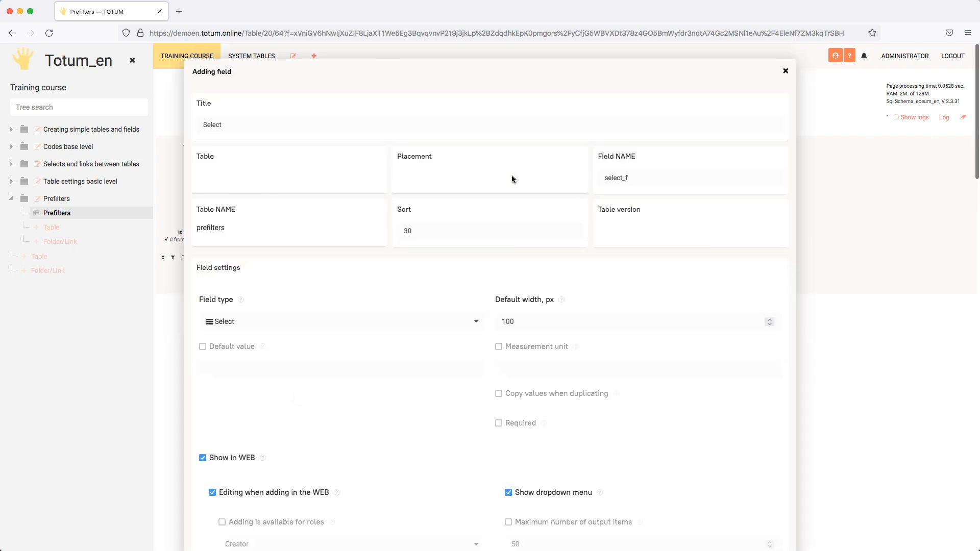
pyautogui.click(429, 187)
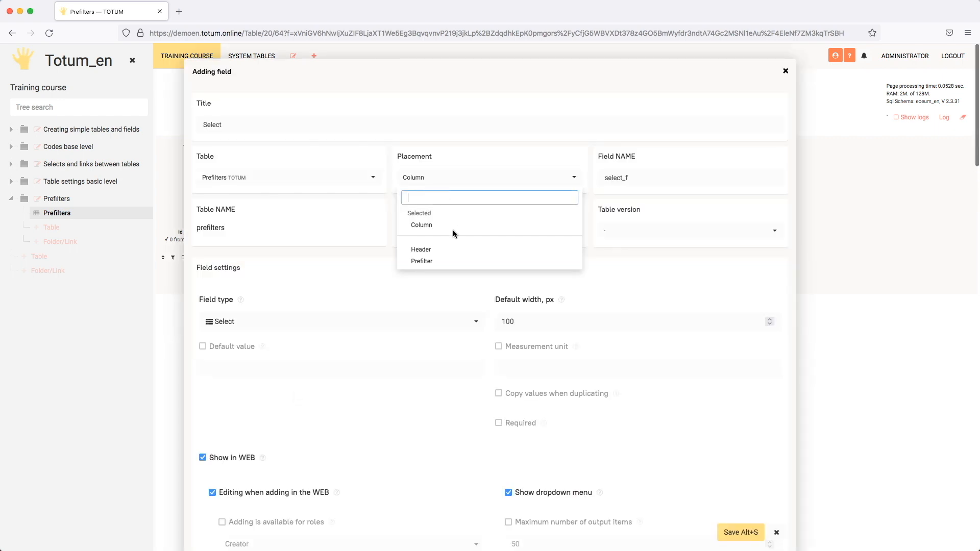
pyautogui.click(430, 261)
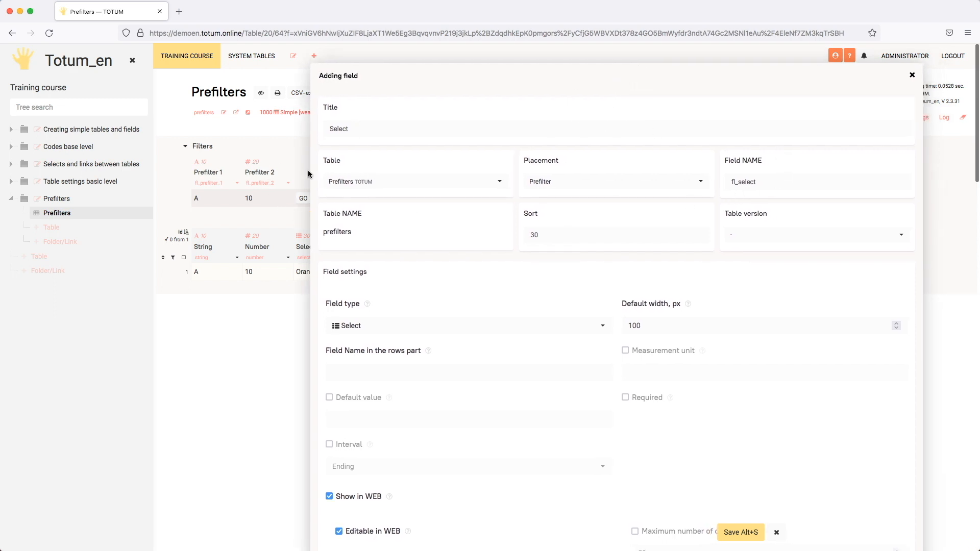
pyautogui.doubleClick(738, 182)
pyautogui.click(735, 182)
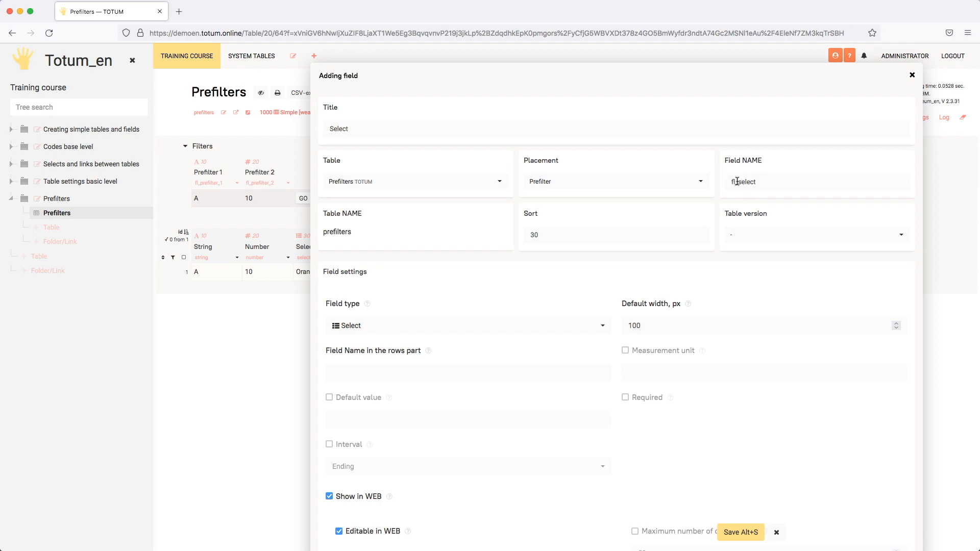
pyautogui.moveTo(738, 181); pyautogui.dragTo(734, 182)
pyautogui.click(734, 182)
pyautogui.click(770, 182)
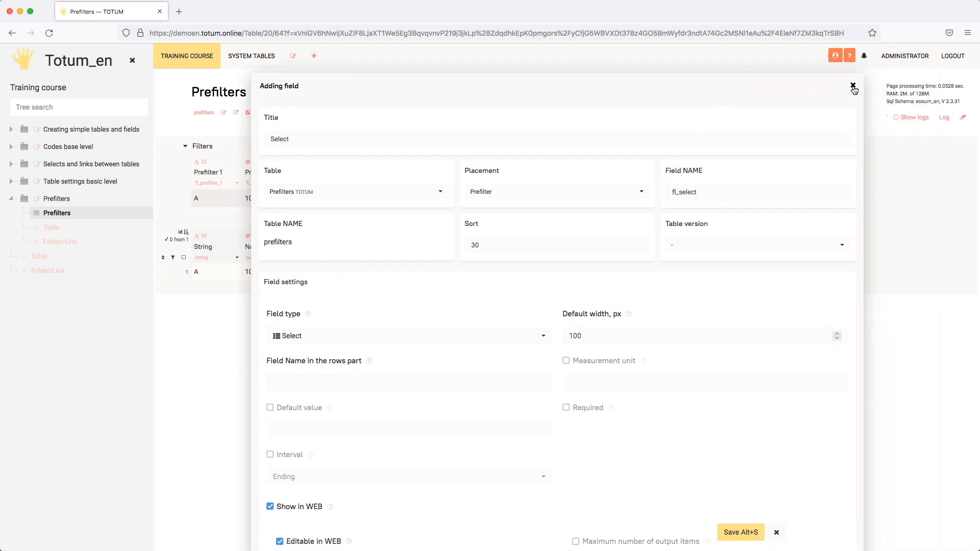
pyautogui.click(853, 87)
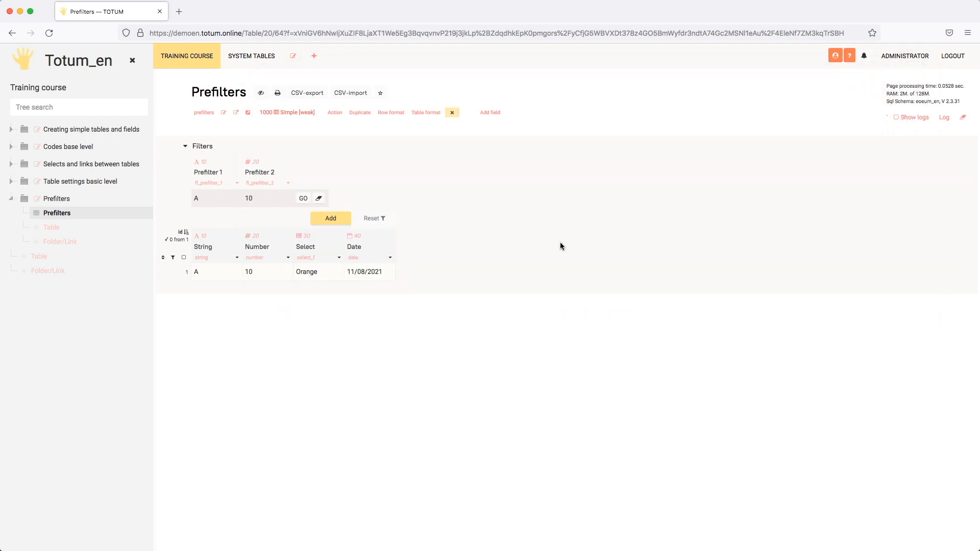